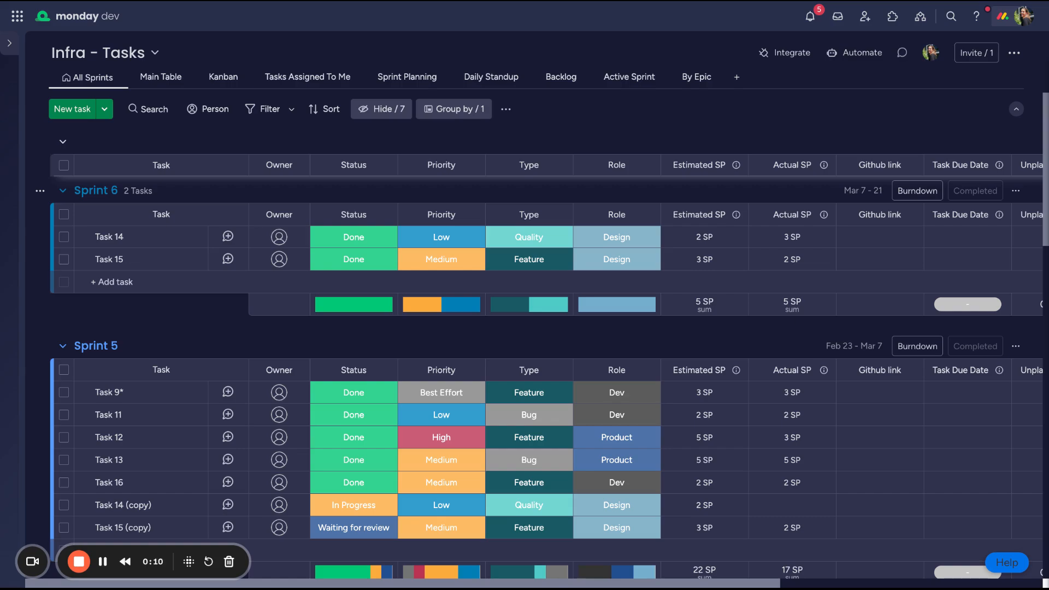
Compare the ungrouped Main Table view with the sprint-grouped All Sprints view
scroll(546, 328, up, 4)
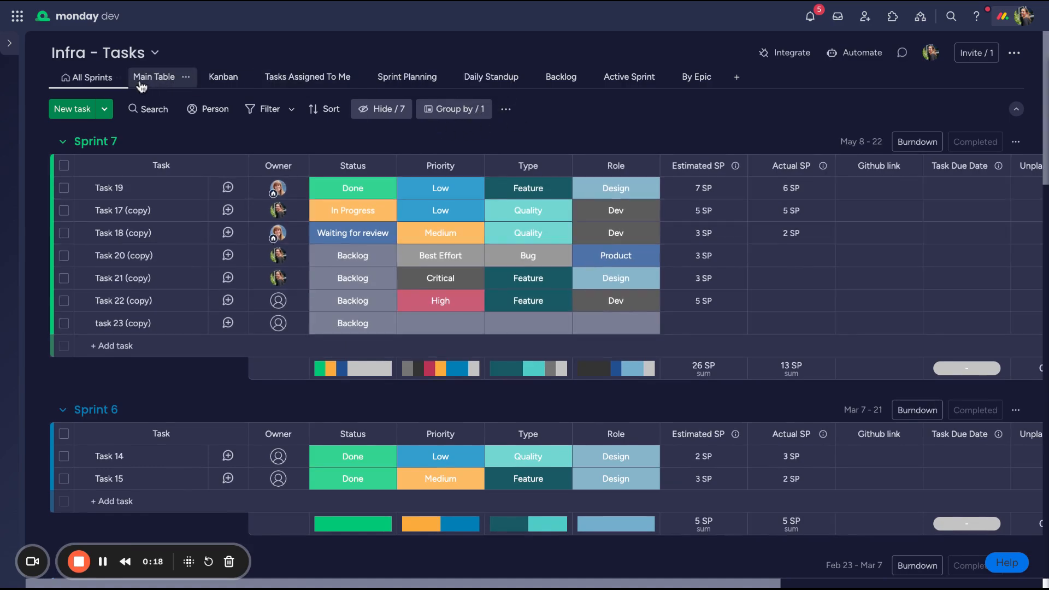
click(143, 82)
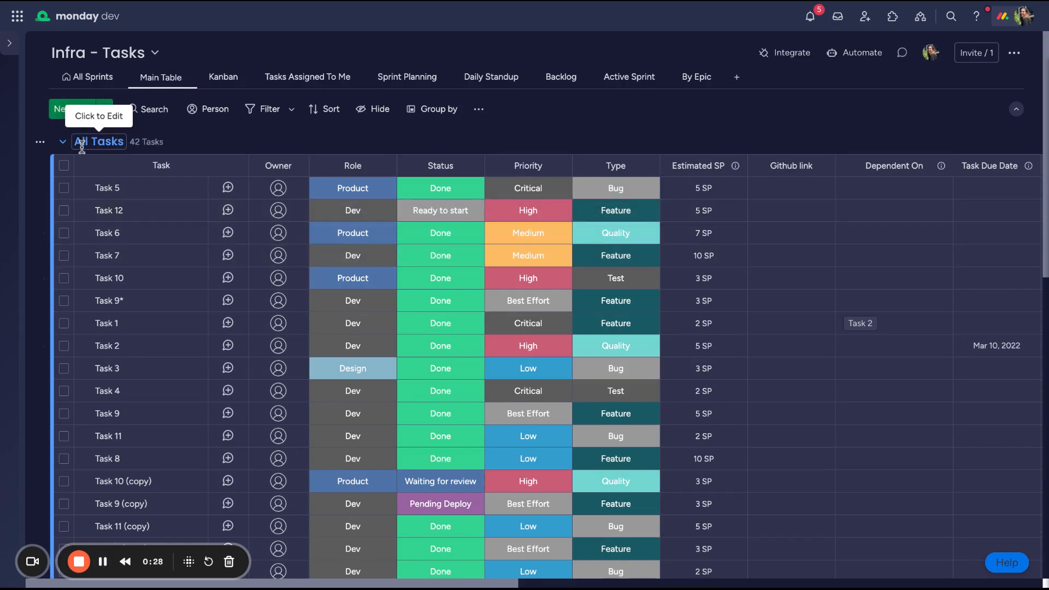
click(85, 79)
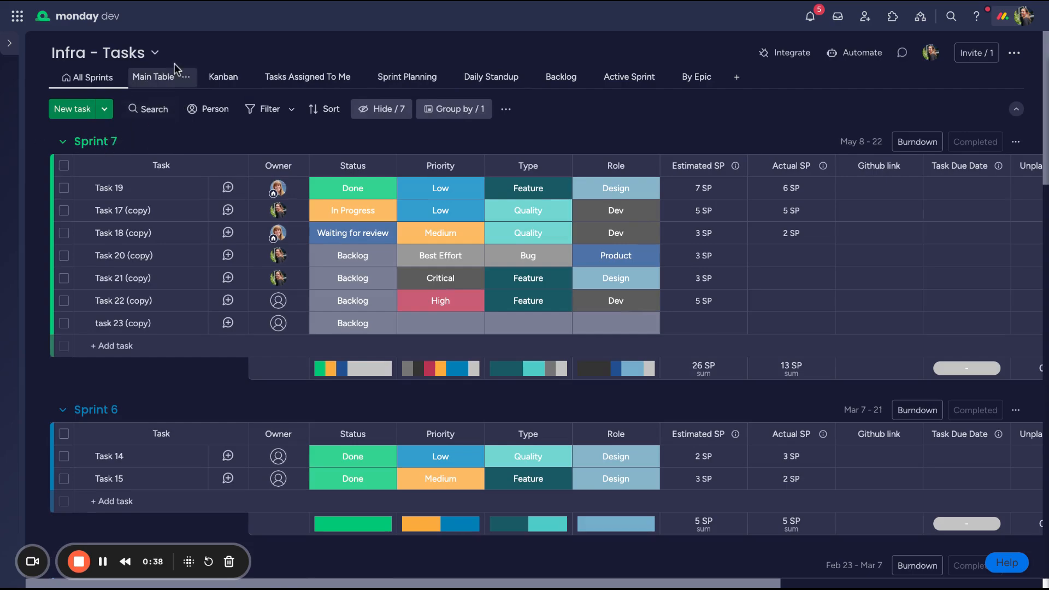
Group the Main Table tasks by Priority and look through the resulting groups
click(160, 77)
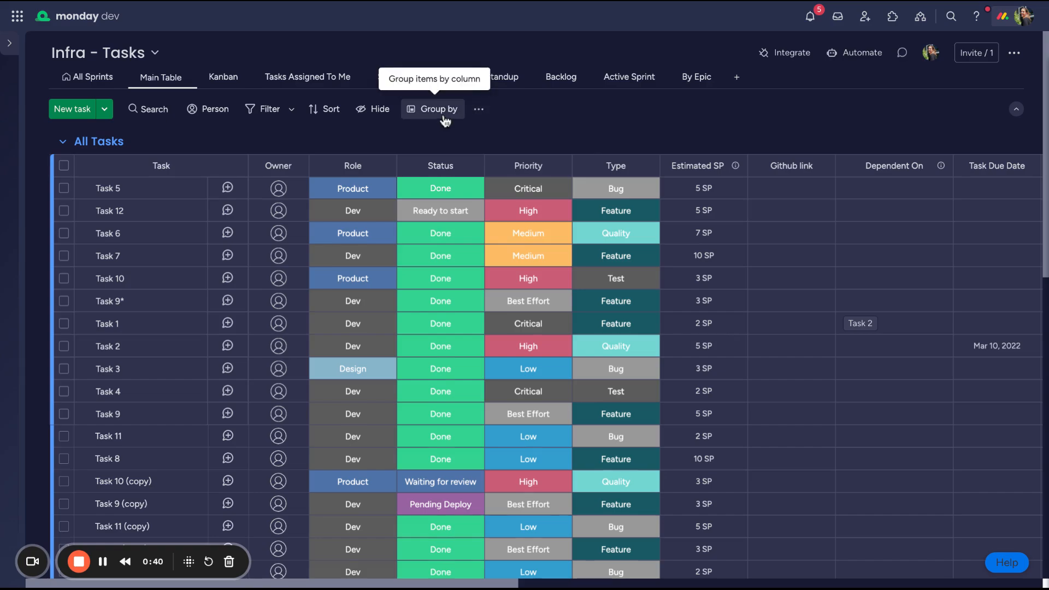
click(440, 112)
click(498, 183)
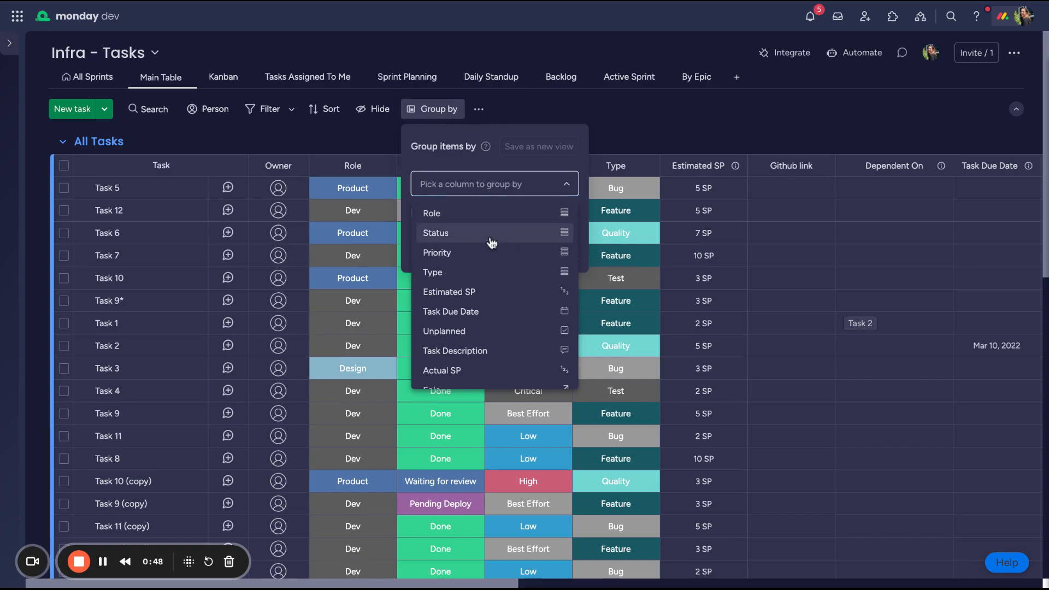
click(476, 255)
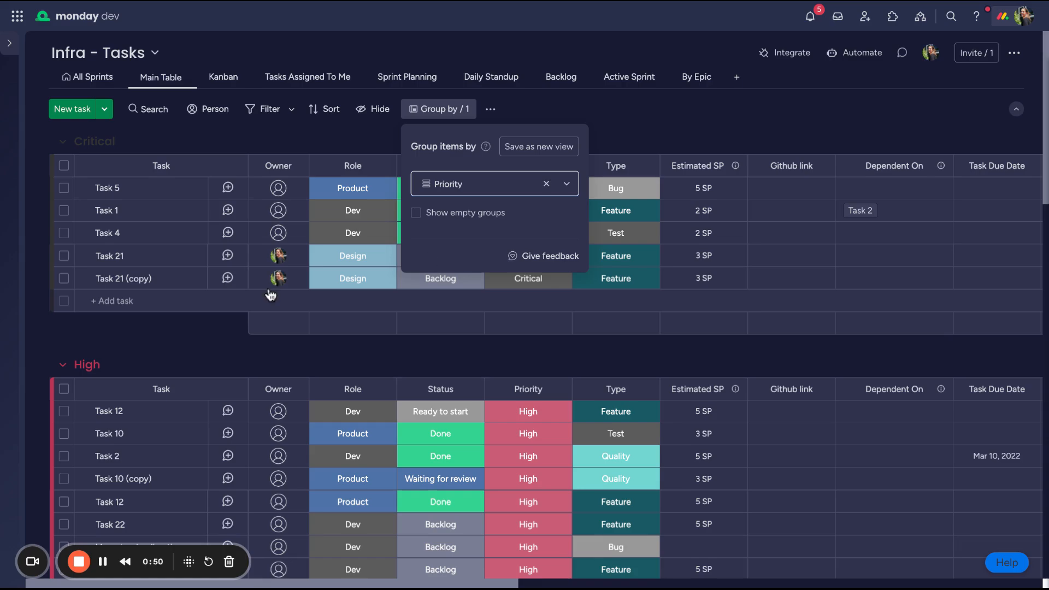
scroll(273, 302, down, 2)
scroll(273, 302, up, 2)
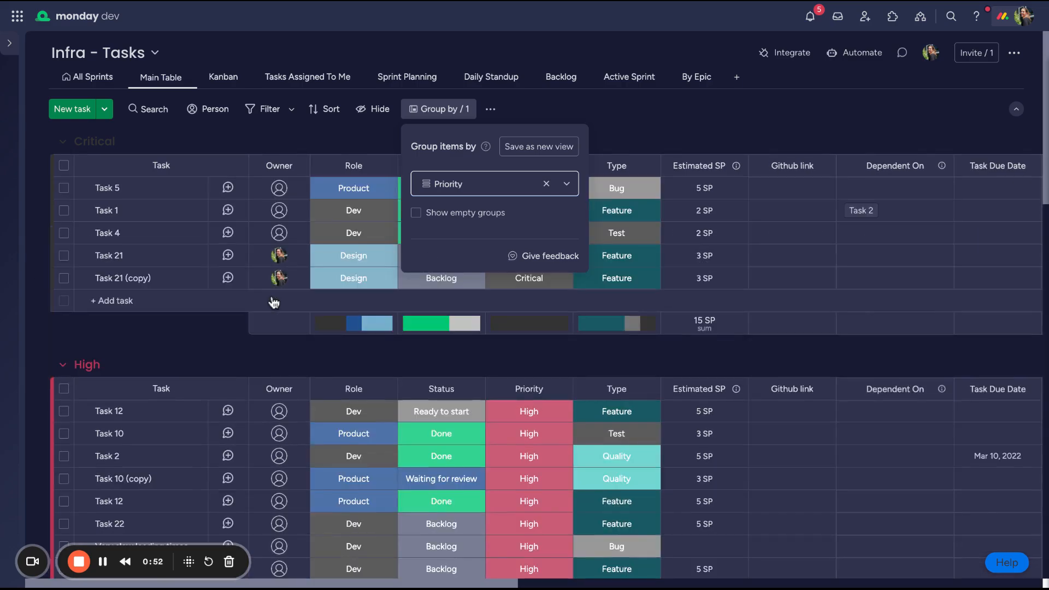
Review the columns available for grouping, and collapse the Critical and High priority groups
click(500, 186)
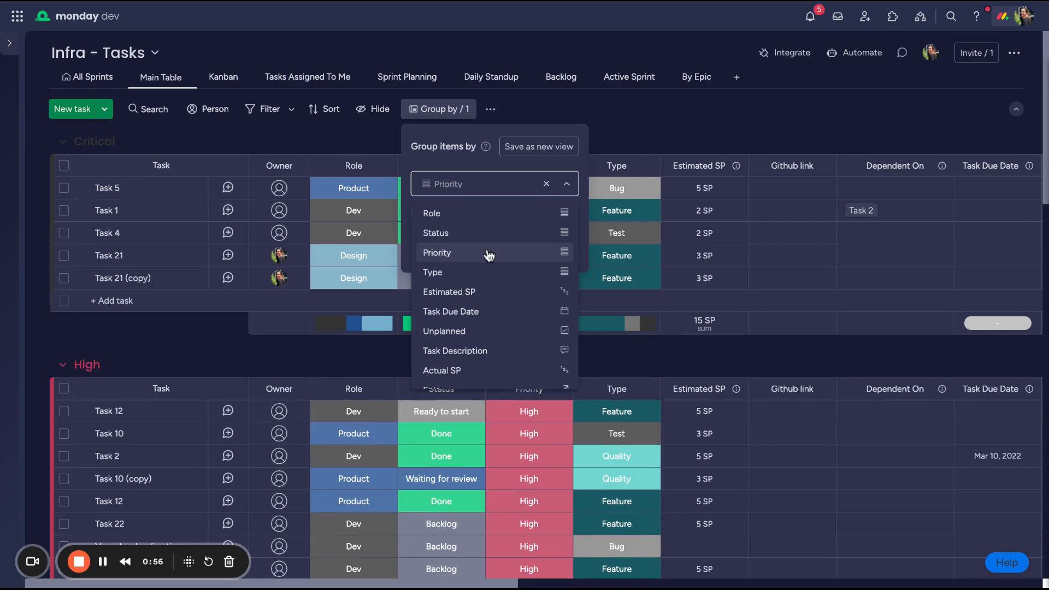
scroll(487, 255, down, 2)
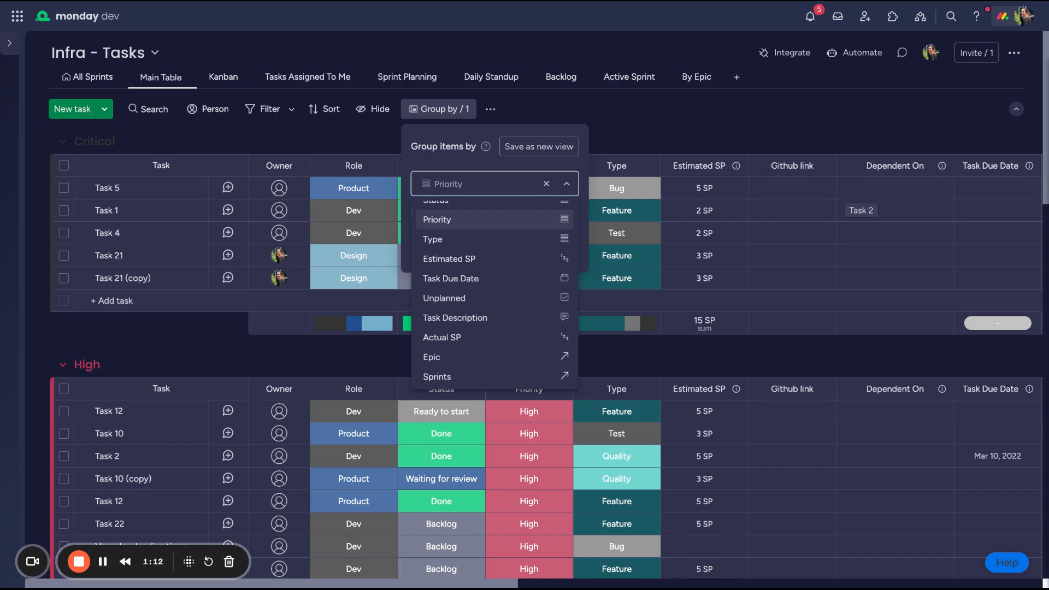
click(63, 142)
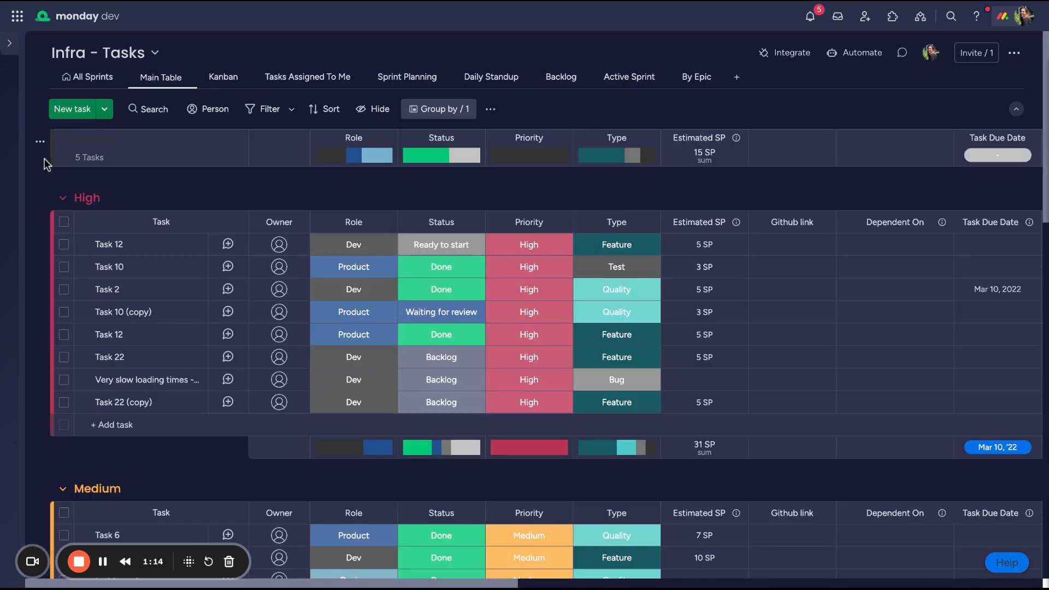
click(63, 197)
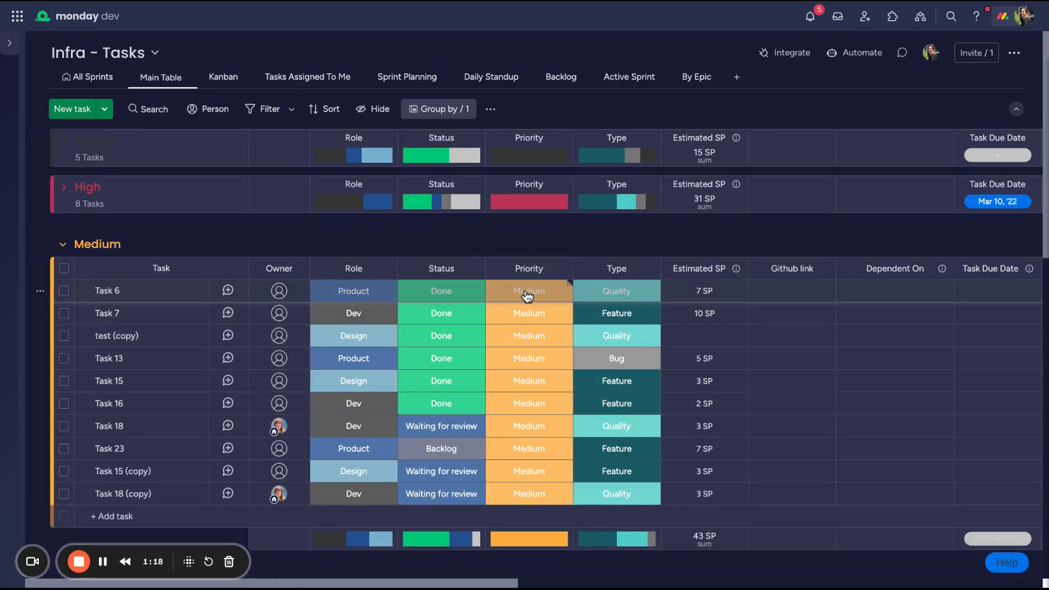
Remove the Priority grouping from the Main Table
click(448, 112)
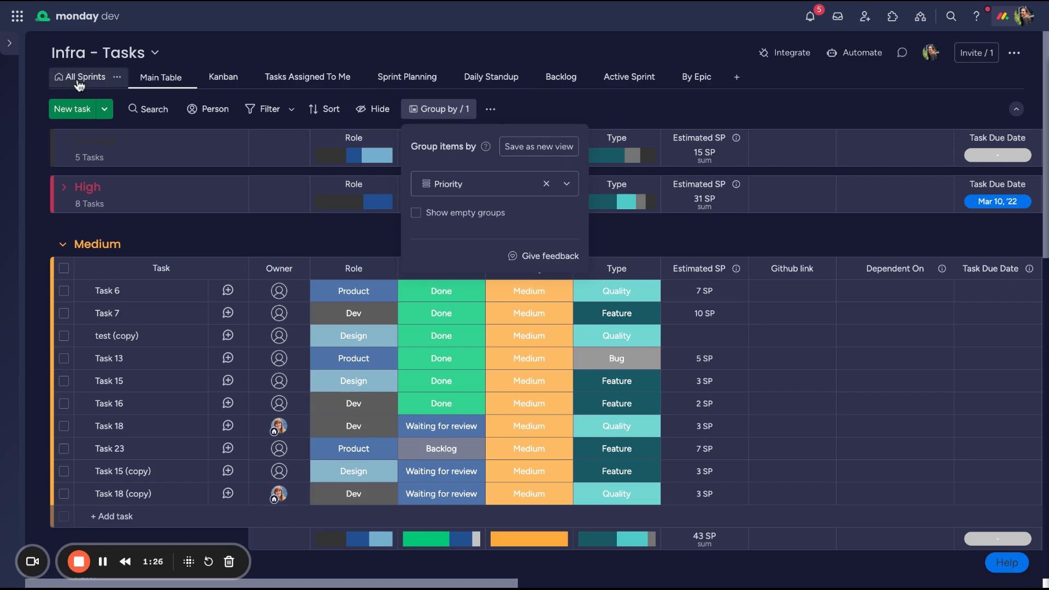
click(545, 186)
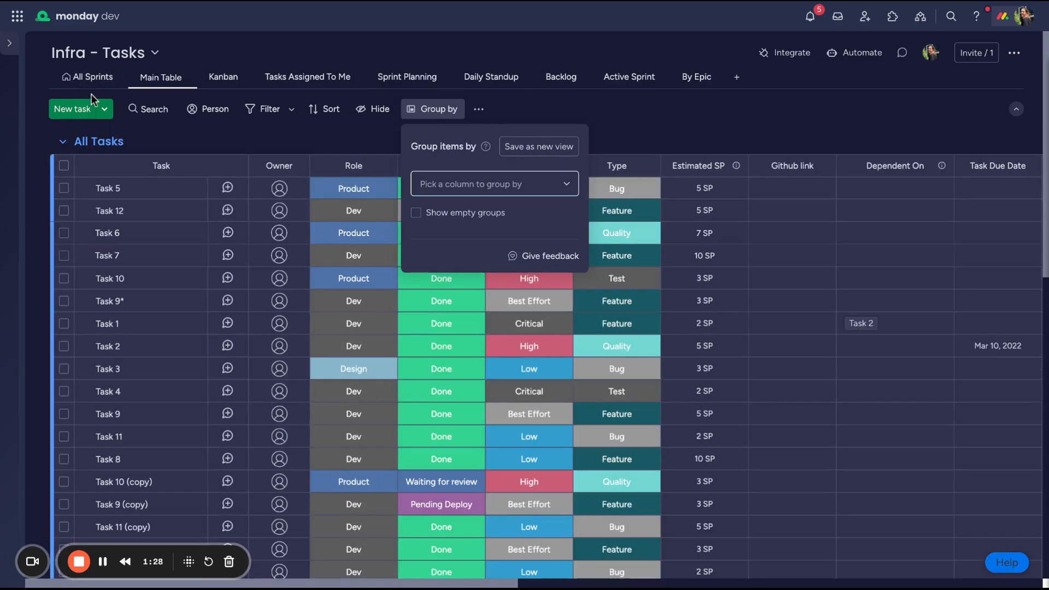
Open the All Sprints view and examine its sprint groups and the Backlog group, including its Sprints column
click(78, 82)
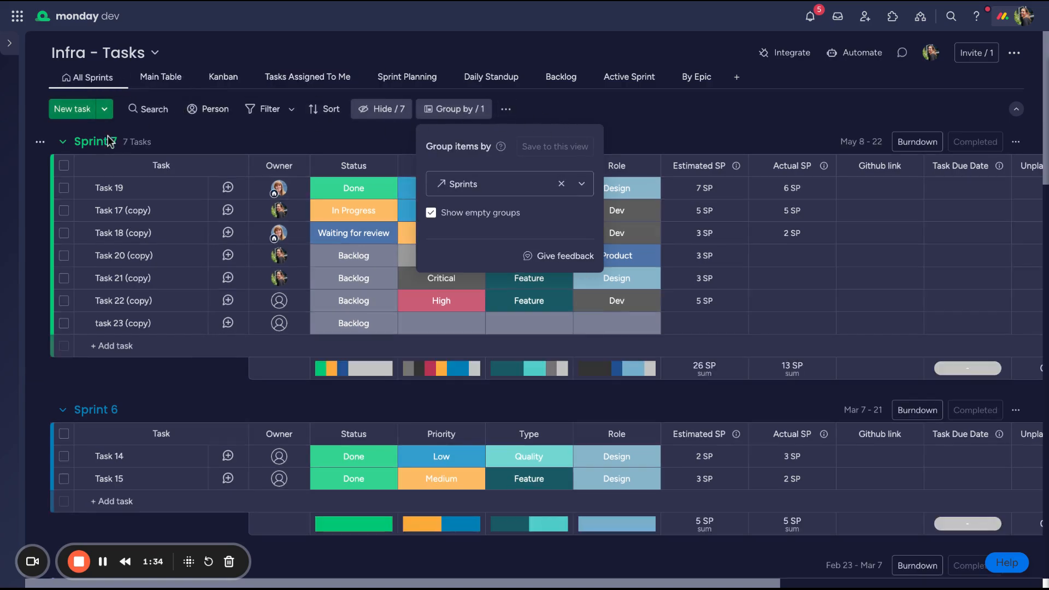
click(247, 133)
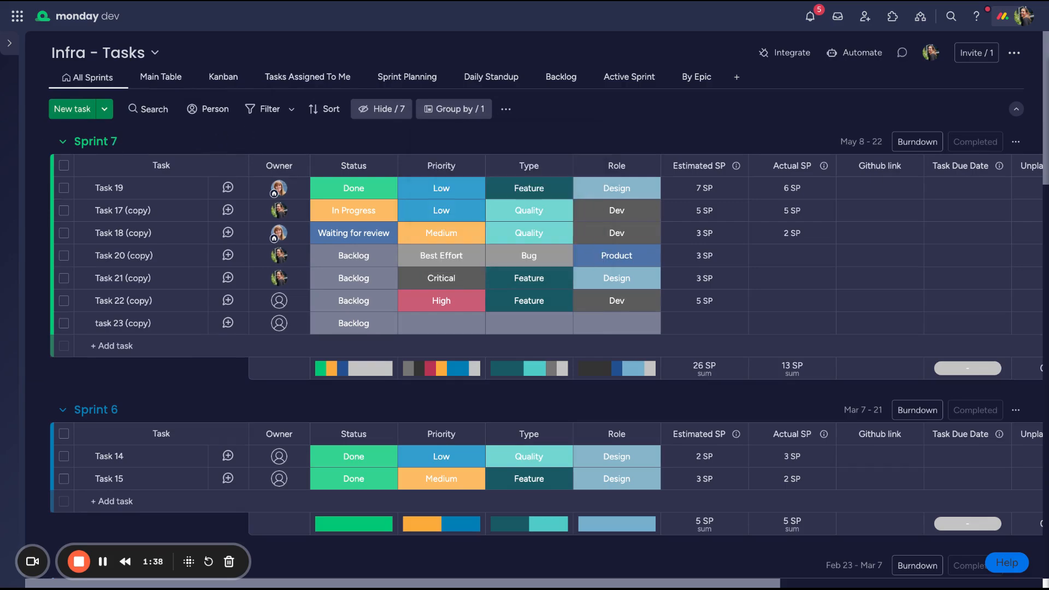
scroll(181, 452, down, 1)
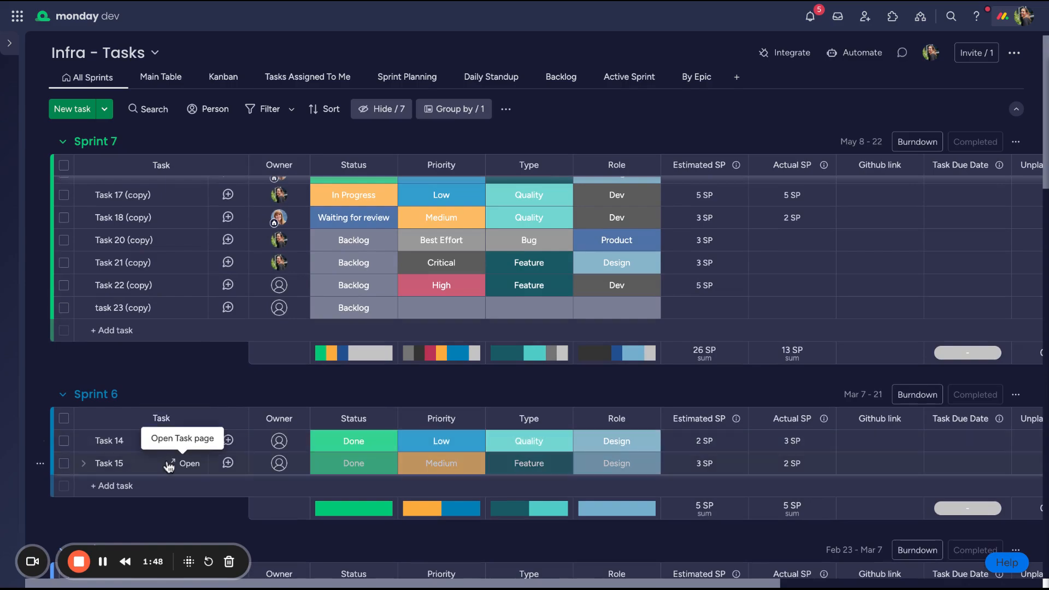
scroll(191, 370, down, 20)
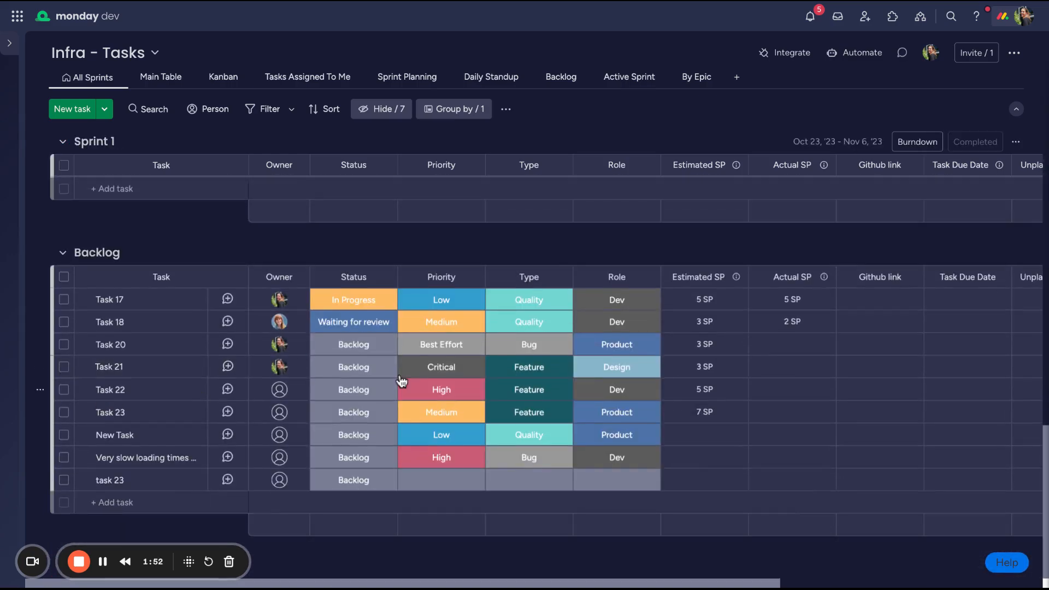
scroll(402, 381, right, 3)
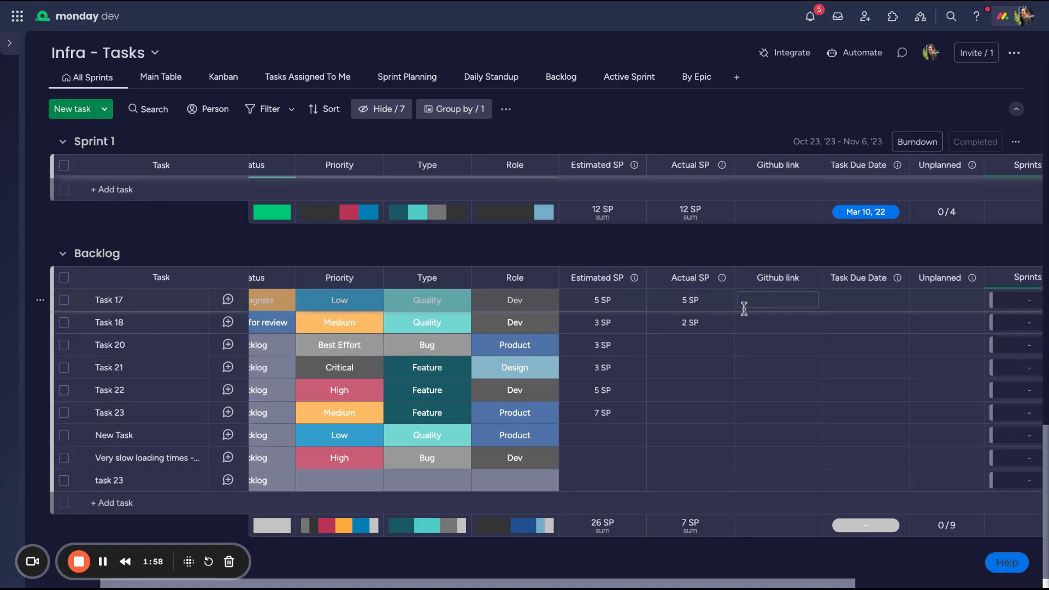
click(63, 300)
click(683, 538)
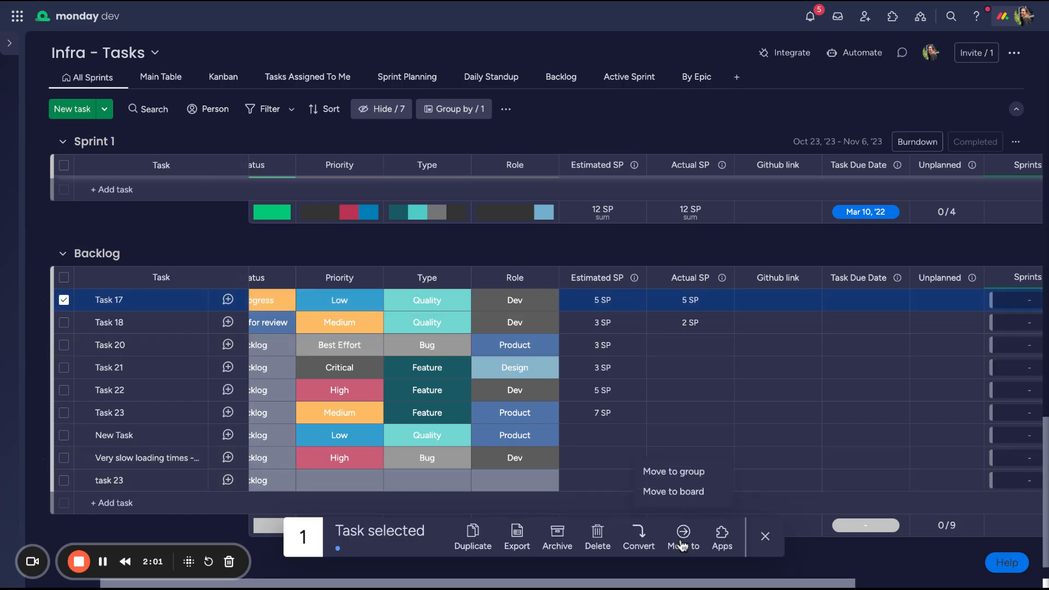
click(685, 469)
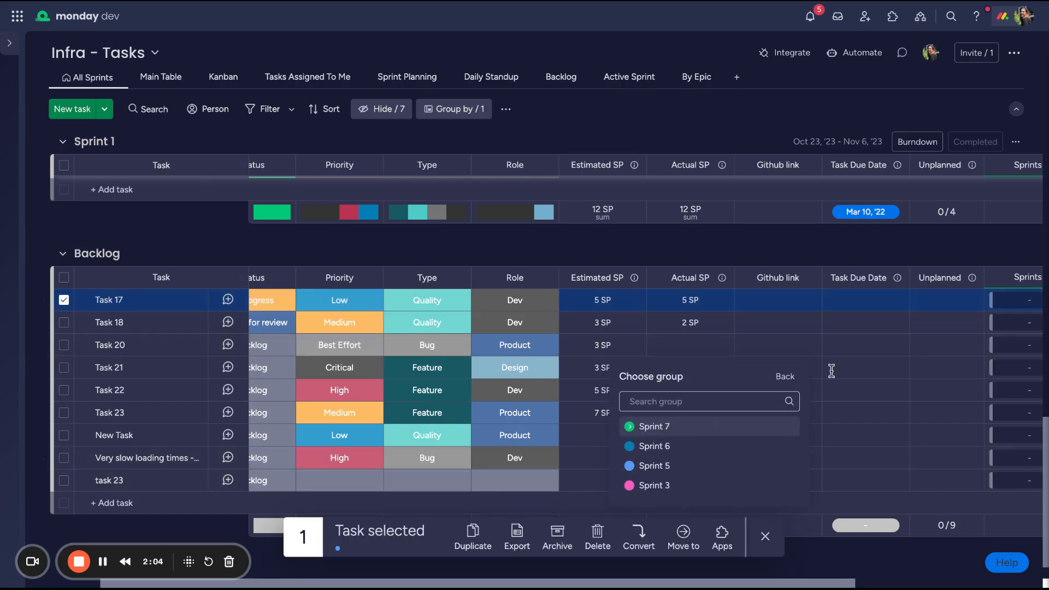
click(948, 249)
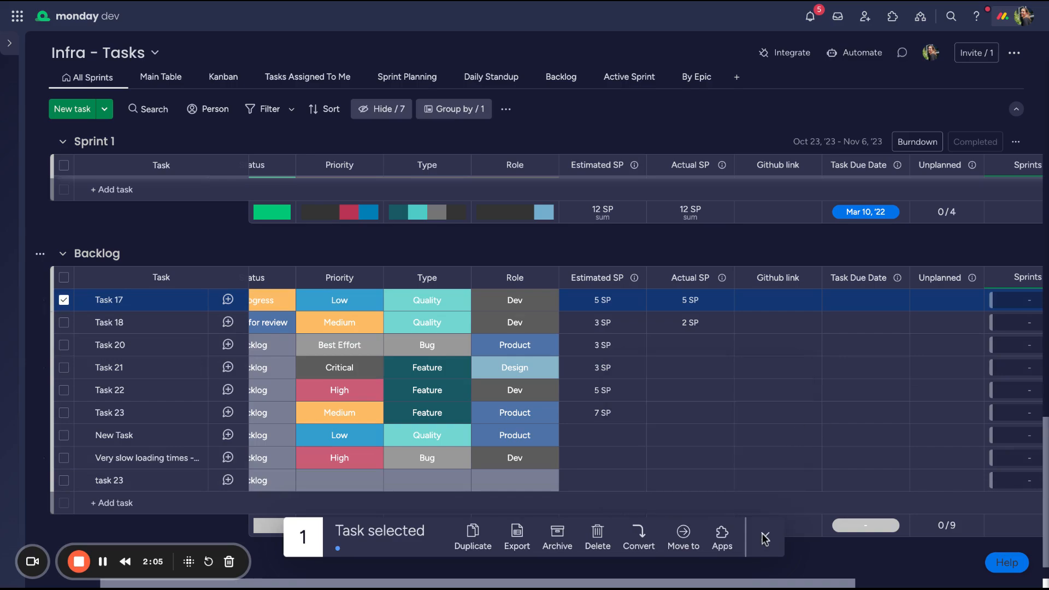
Assign Task 17 in the Backlog group to Sprint 7 through its Sprints column
scroll(1009, 300, right, 1)
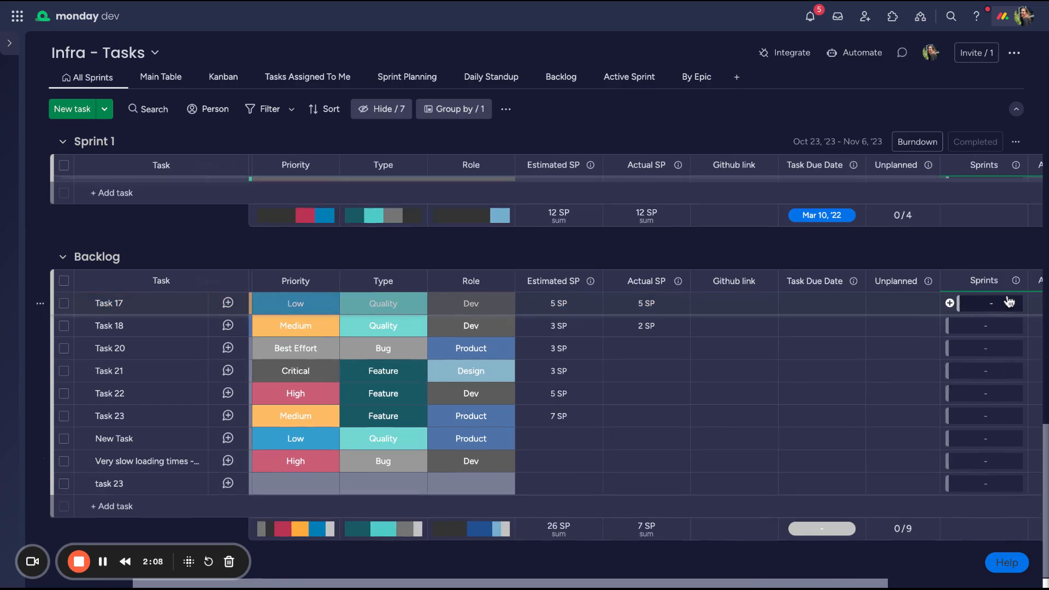
click(984, 305)
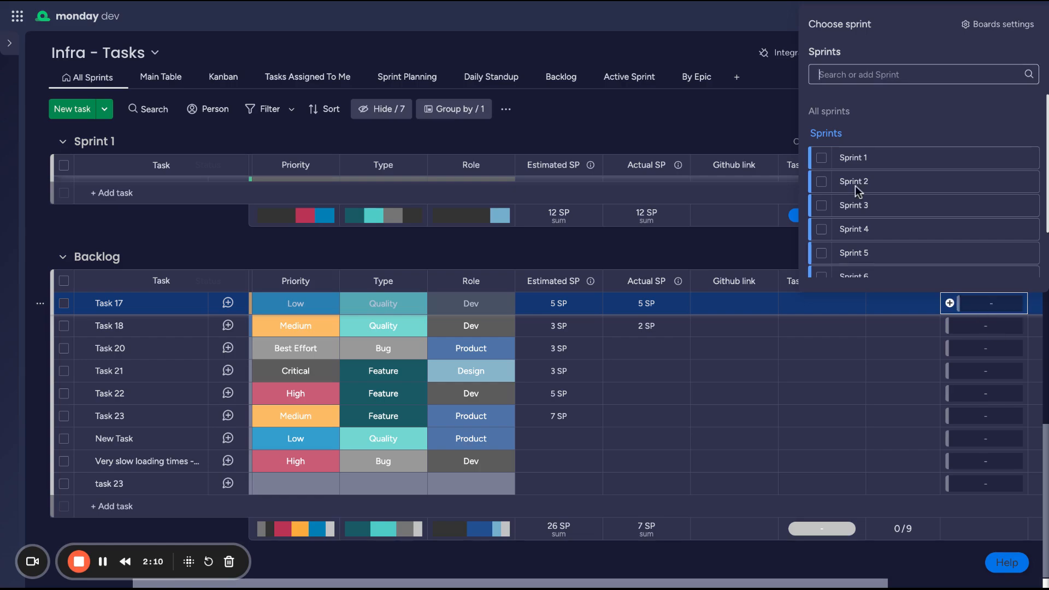
scroll(838, 240, down, 2)
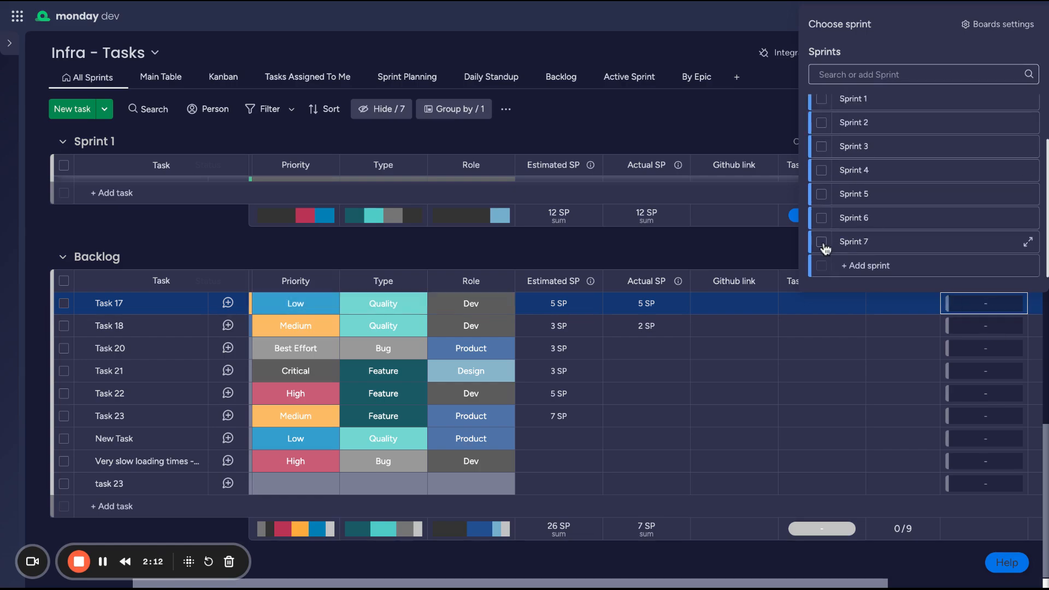
click(823, 244)
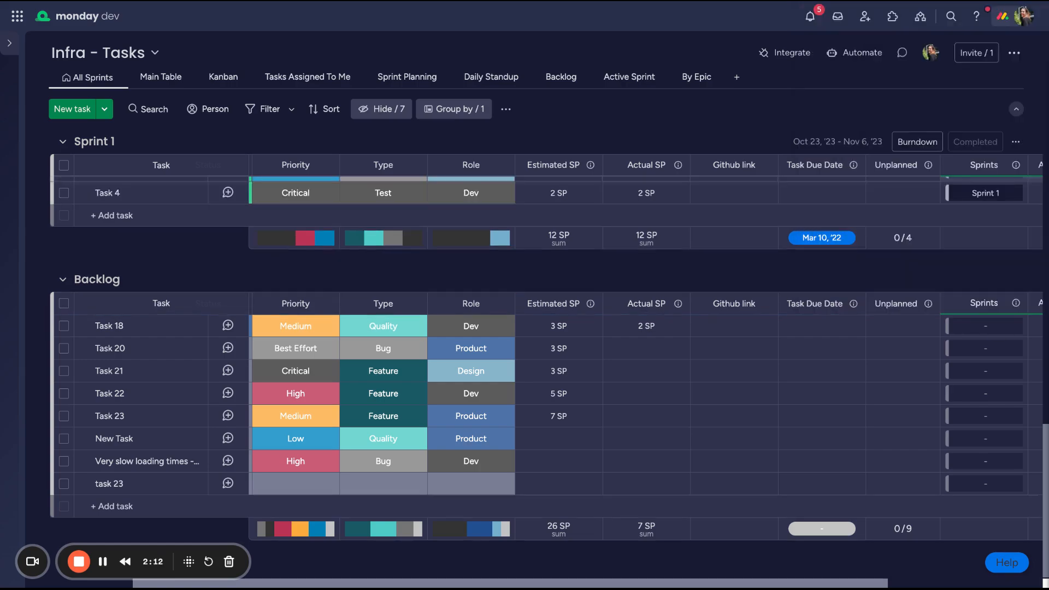
Move Task 18 from the Backlog group to the Sprint 7 group and deselect it
click(64, 326)
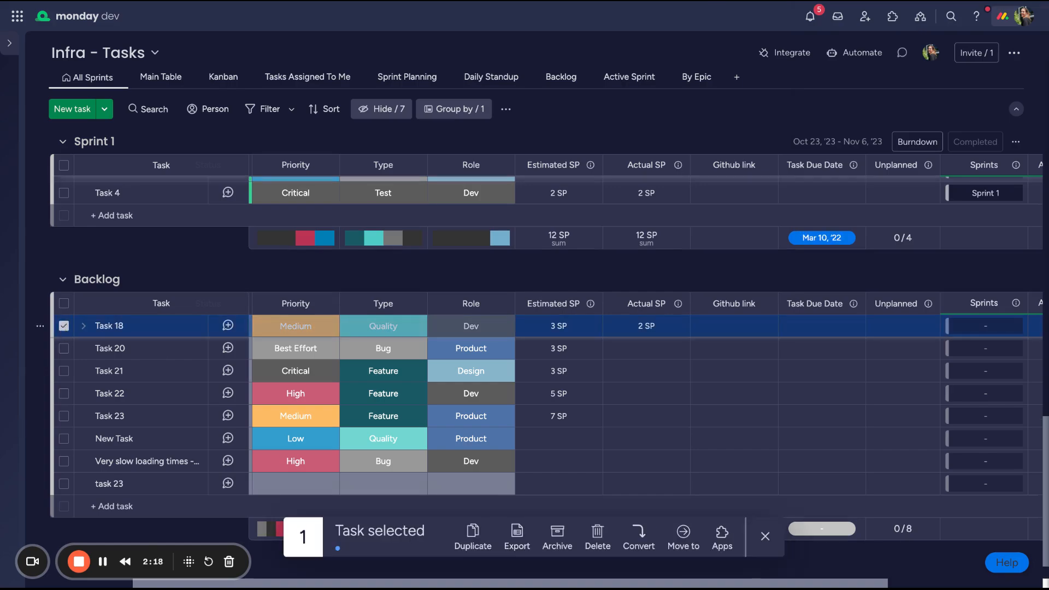
click(683, 535)
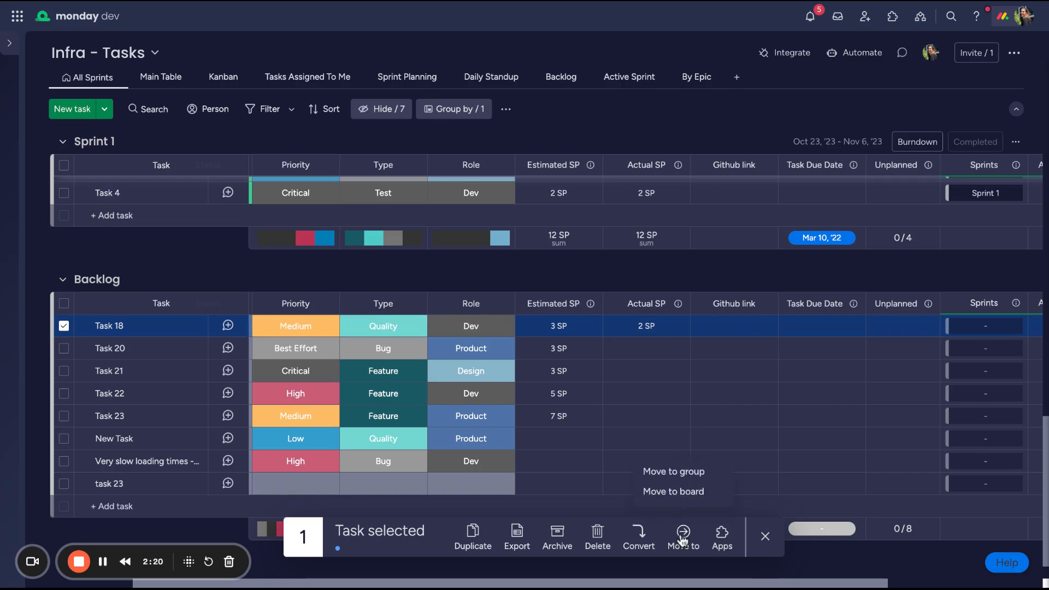
click(679, 477)
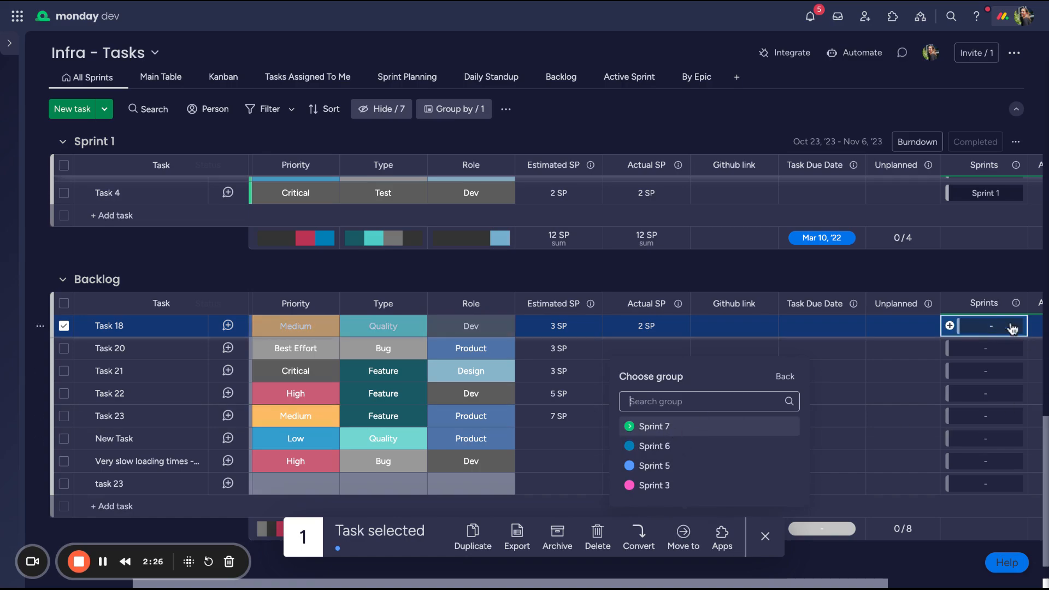
click(661, 430)
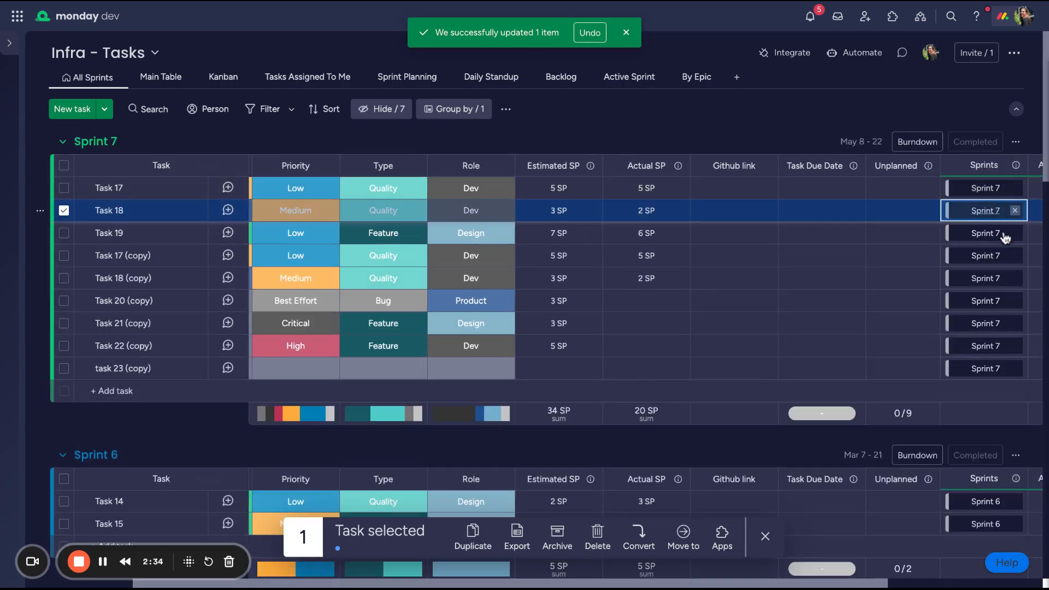
click(64, 210)
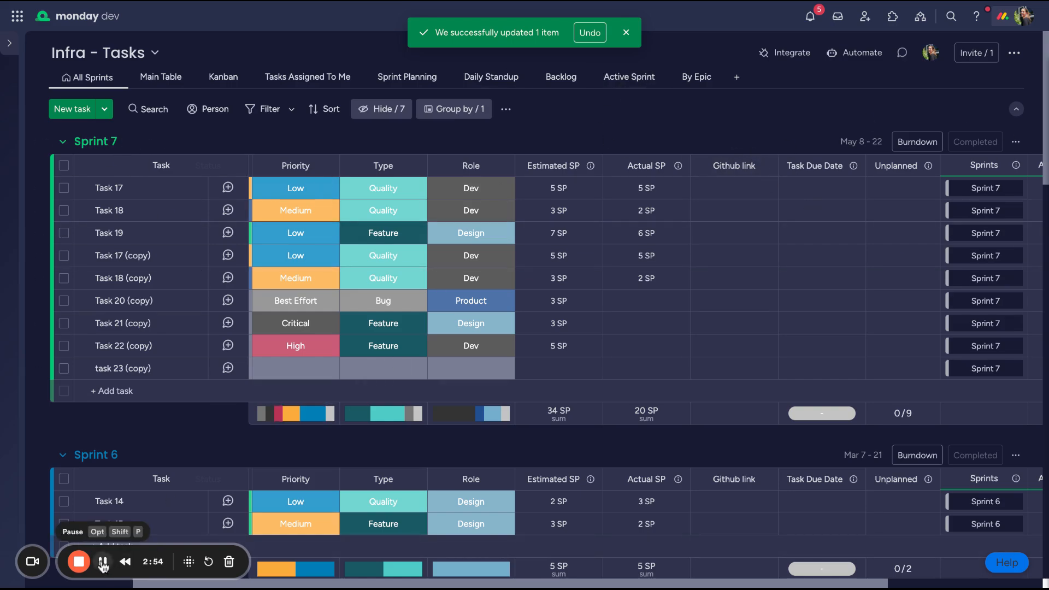
In the By Epic view, add a task named "new task" to the Infrastructure Redesign* epic
click(687, 78)
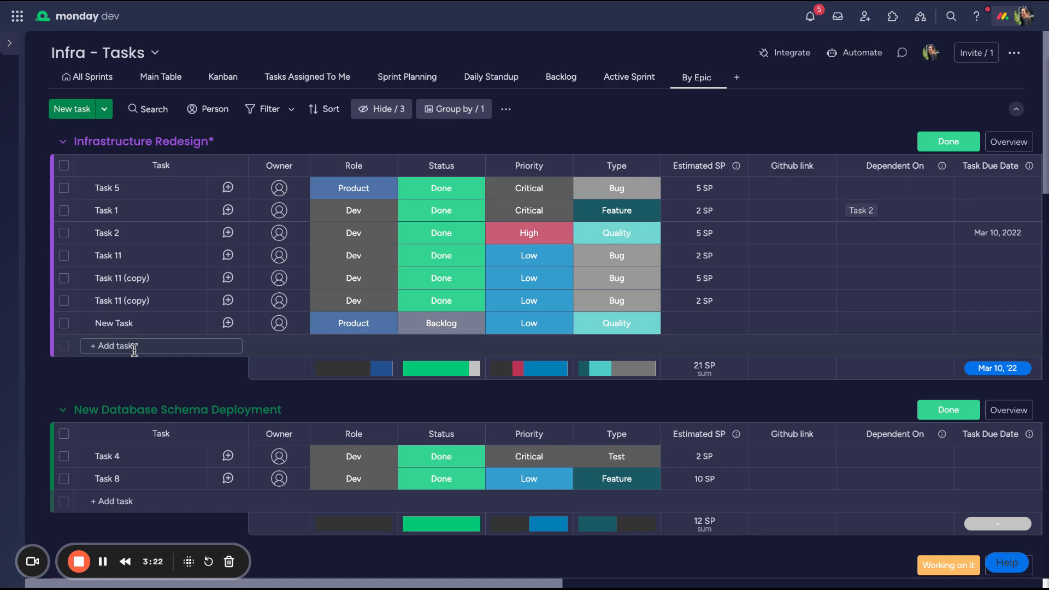
click(112, 346)
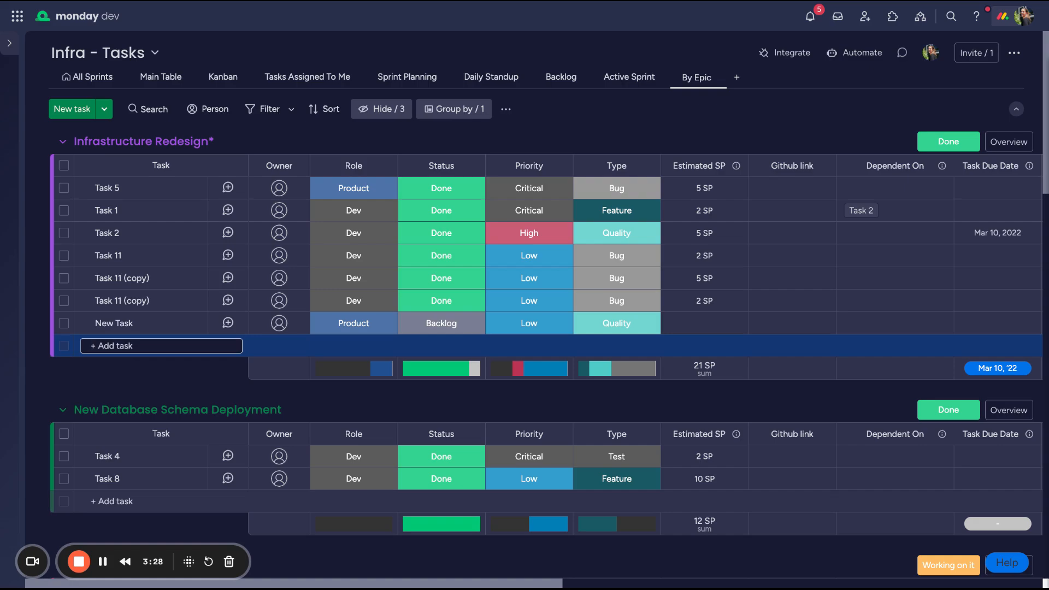
text(NEW)
text(n)
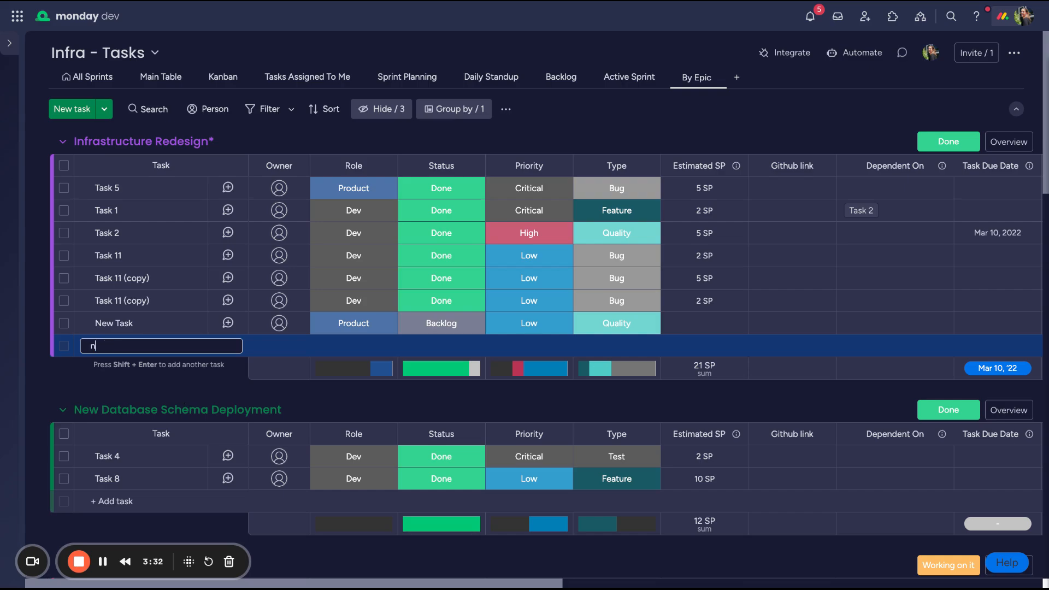
key(Return)
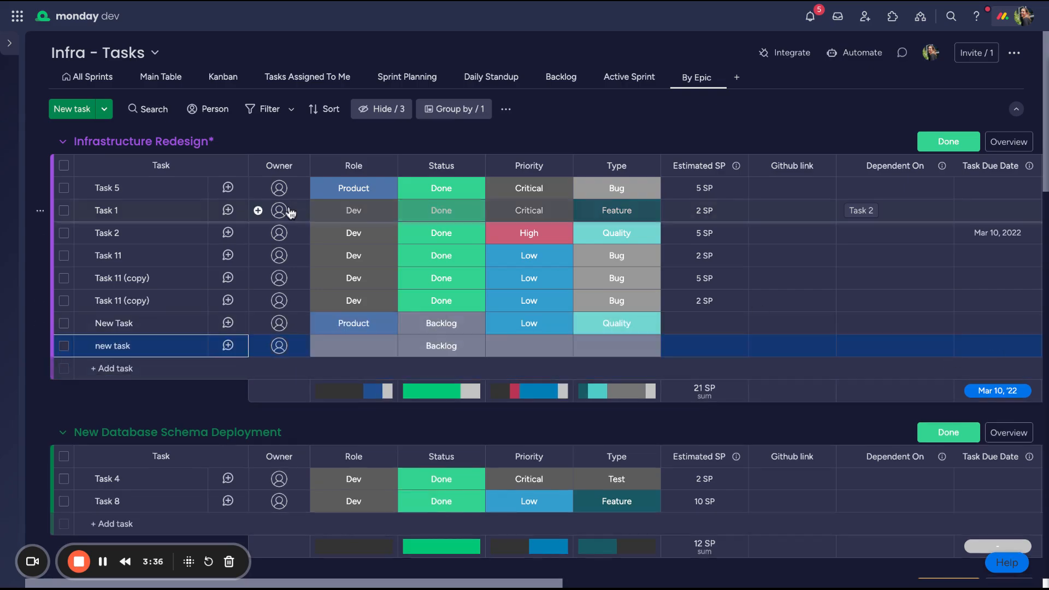
Set the role to Dev and the priority to High for "new task" in the Infrastructure Redesign* epic
click(339, 345)
click(353, 435)
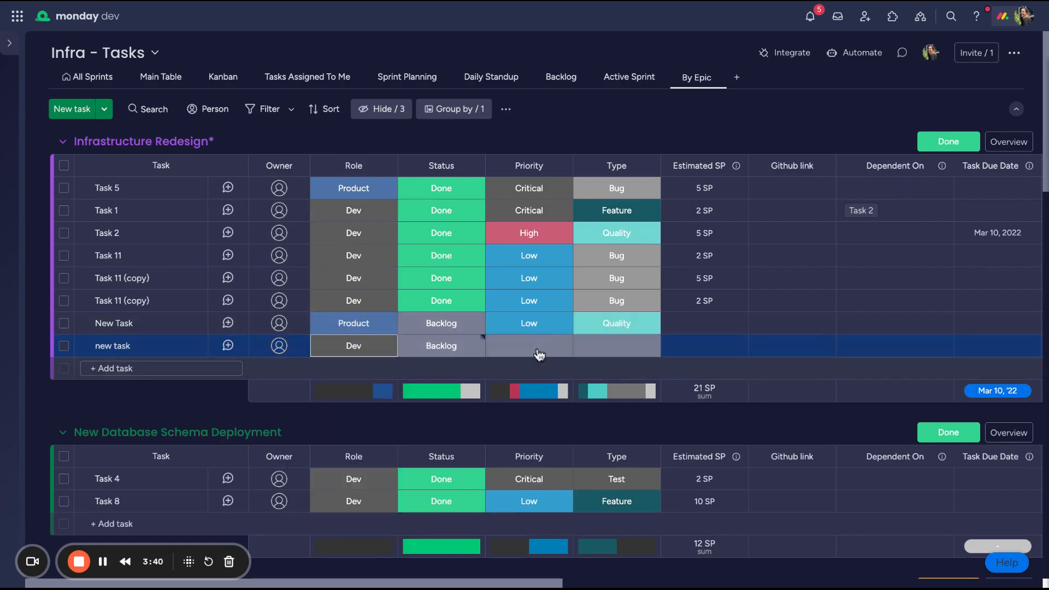
click(532, 348)
click(519, 416)
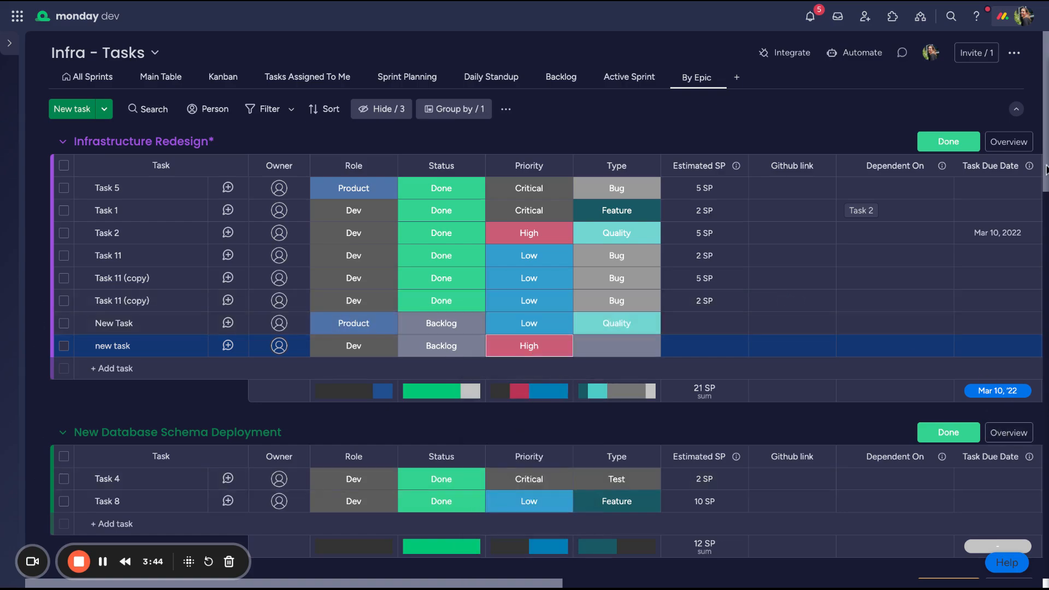
Open the Infrastructure Redesign* epic's overview, review its health, description, status report and linked tasks, and close it
click(1007, 143)
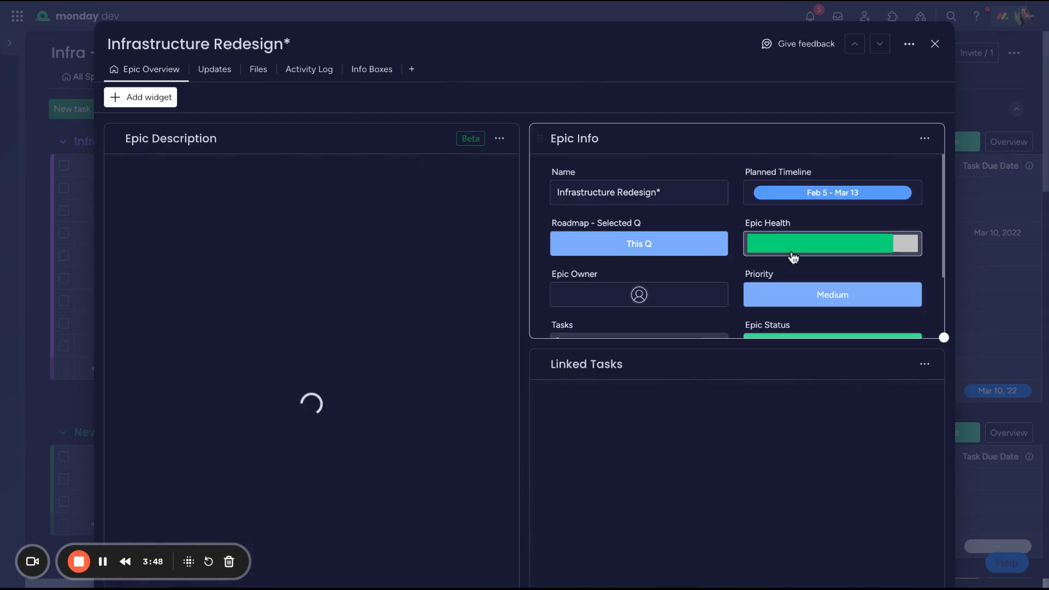
mouse_move(793, 257)
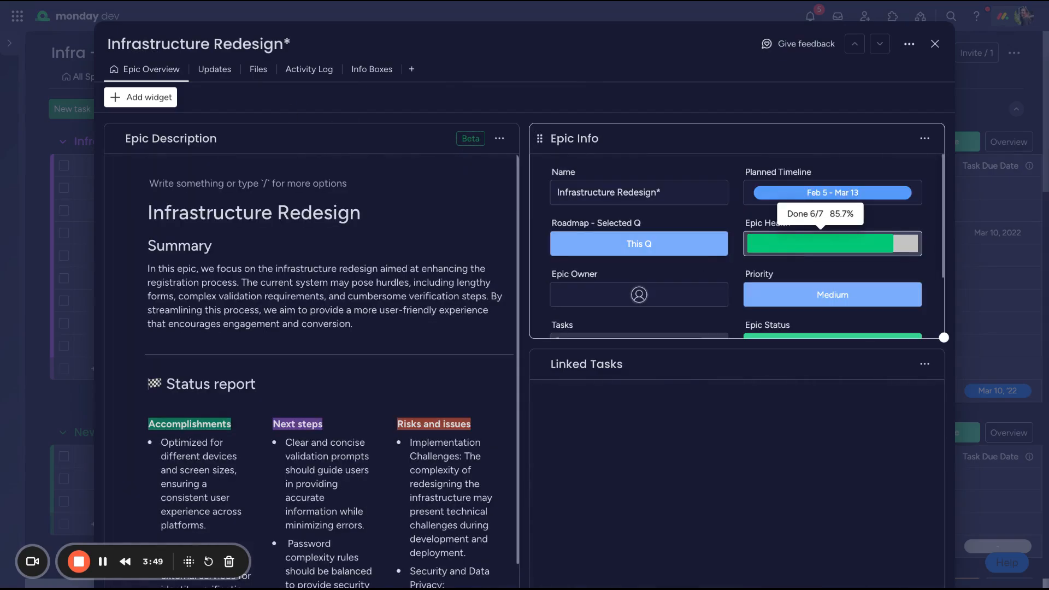
scroll(439, 342, down, 2)
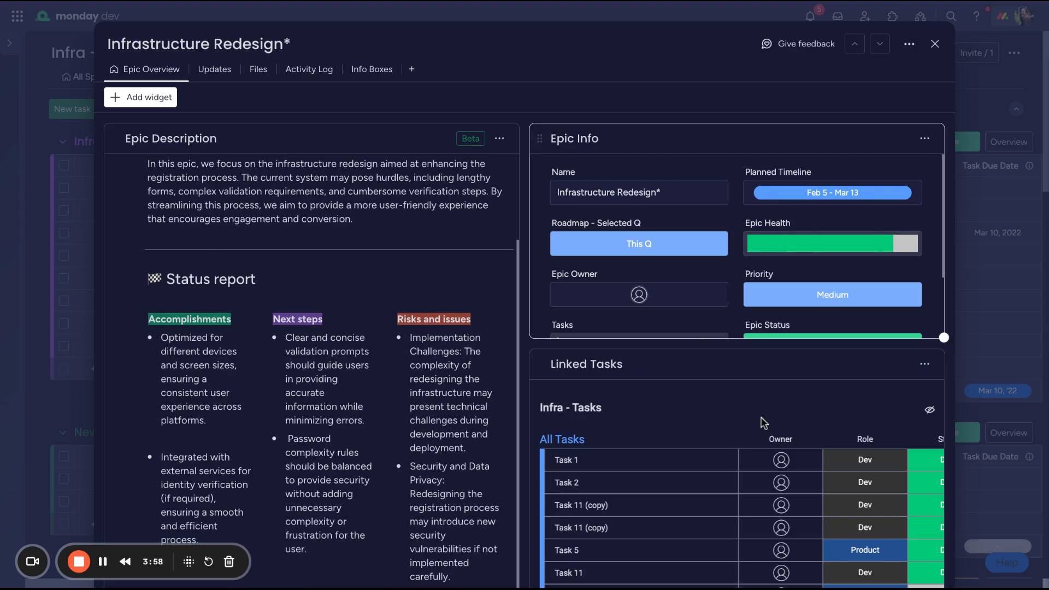
scroll(753, 480, down, 1)
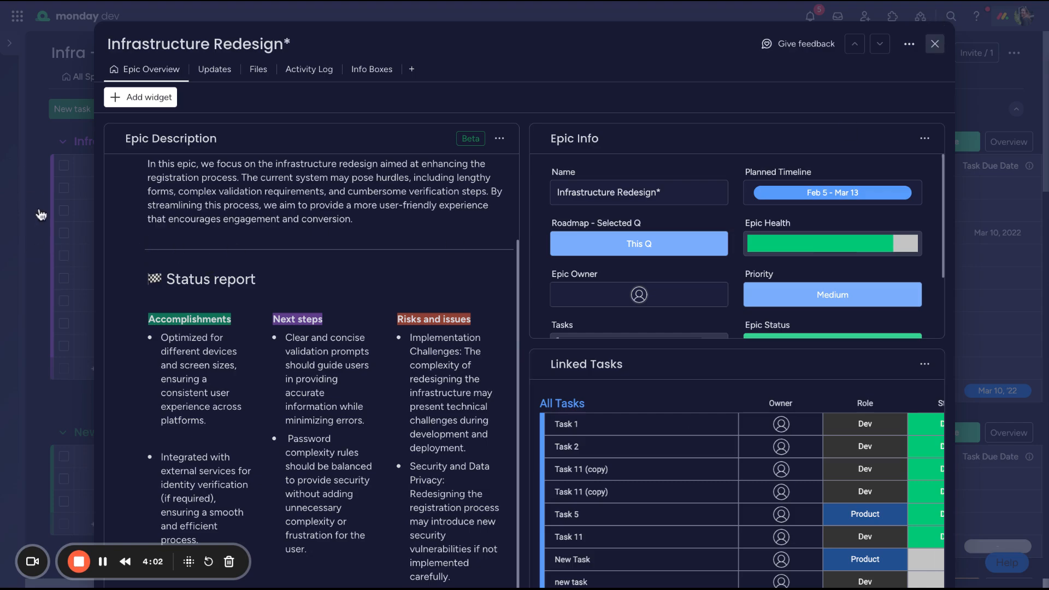
click(62, 191)
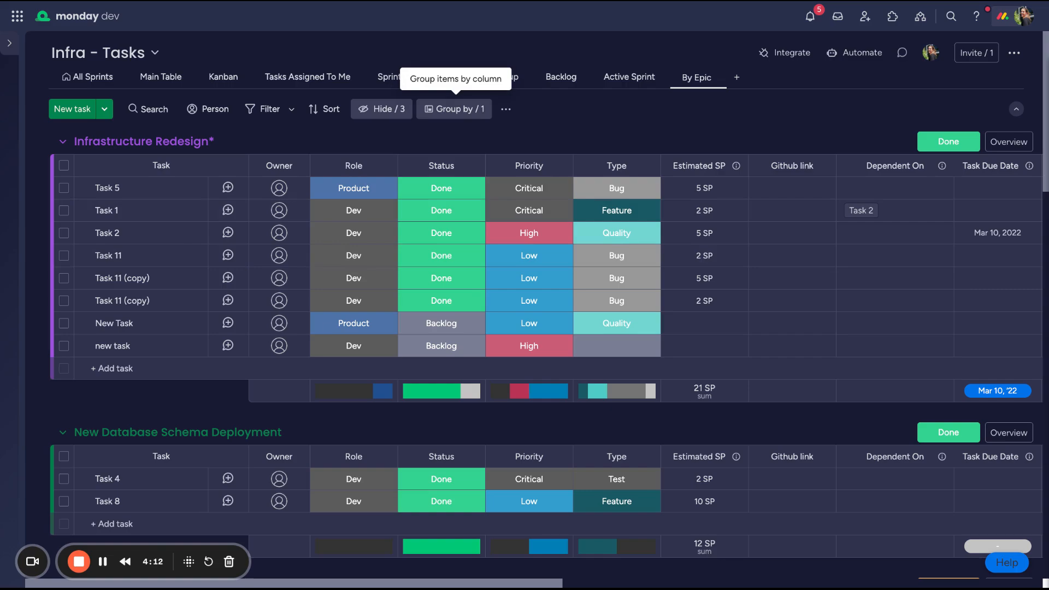
Inspect the Active Sprint view's advanced filter and its available grouping columns, and return to the All Sprints view
scroll(450, 288, down, 2)
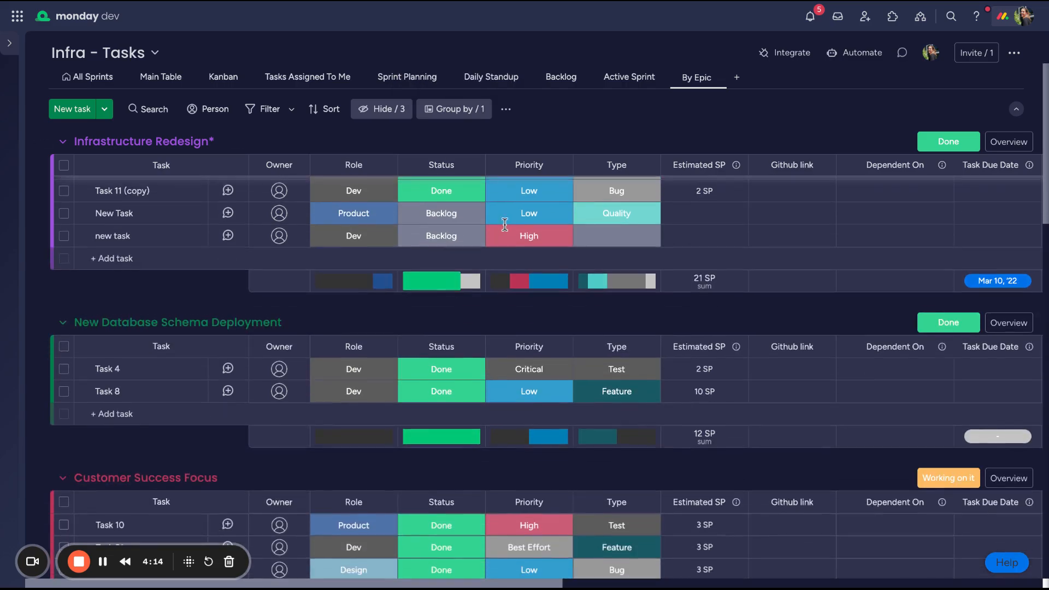
click(631, 82)
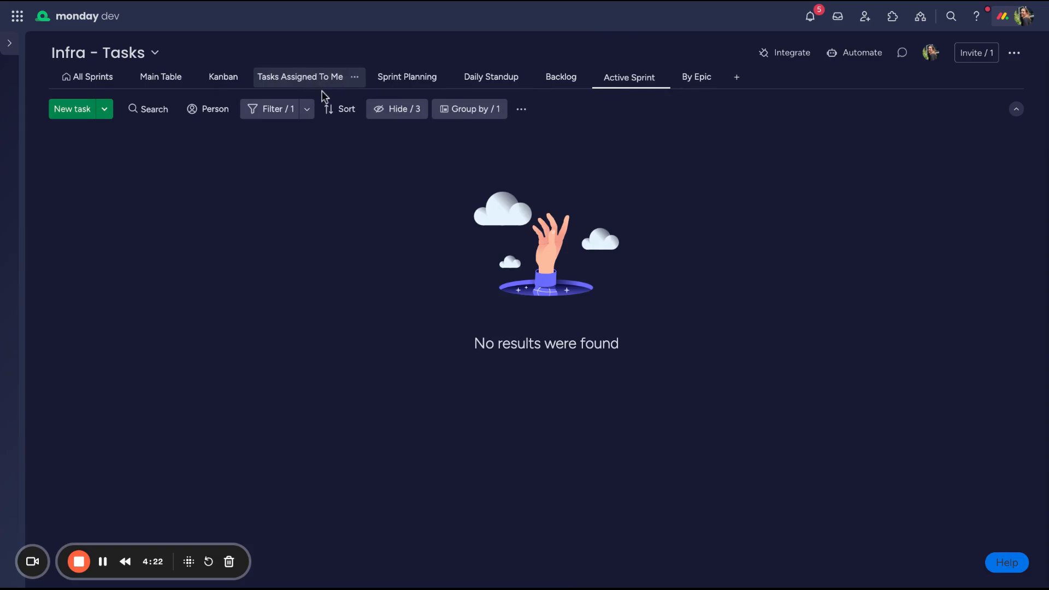
click(306, 110)
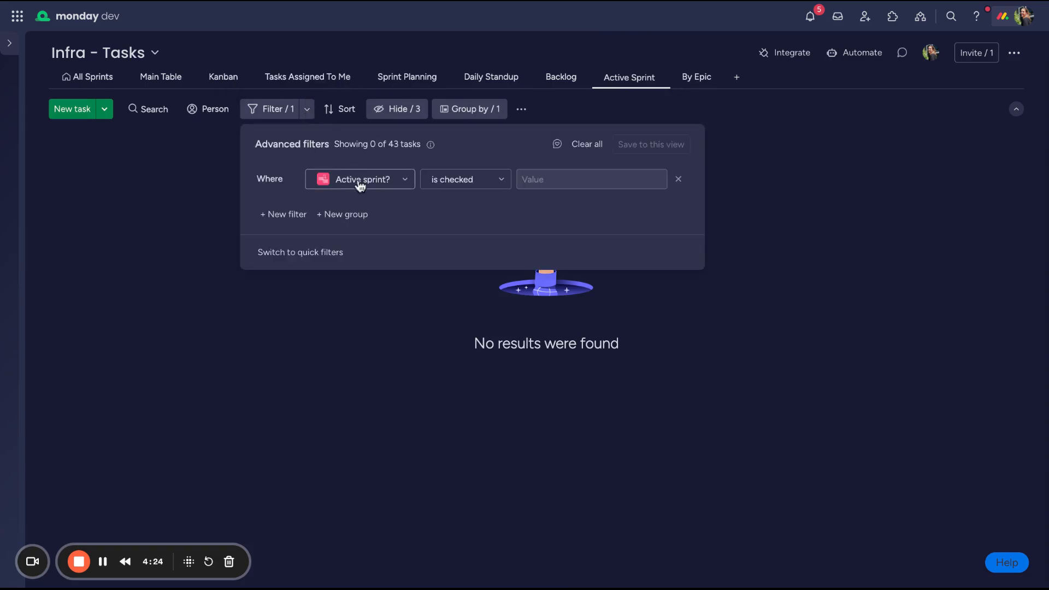
click(491, 115)
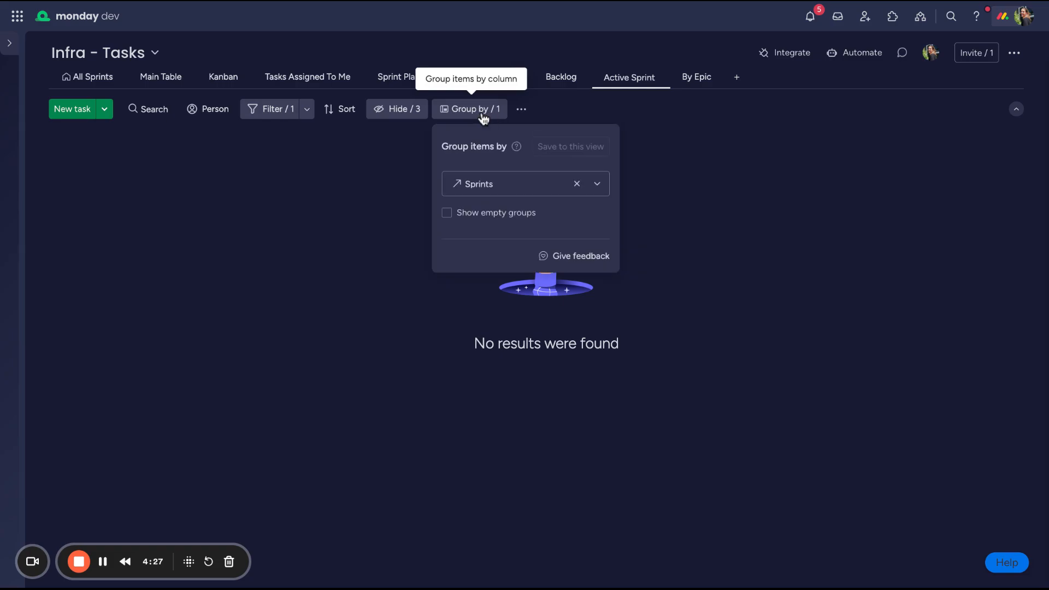
click(468, 187)
scroll(492, 257, up, 2)
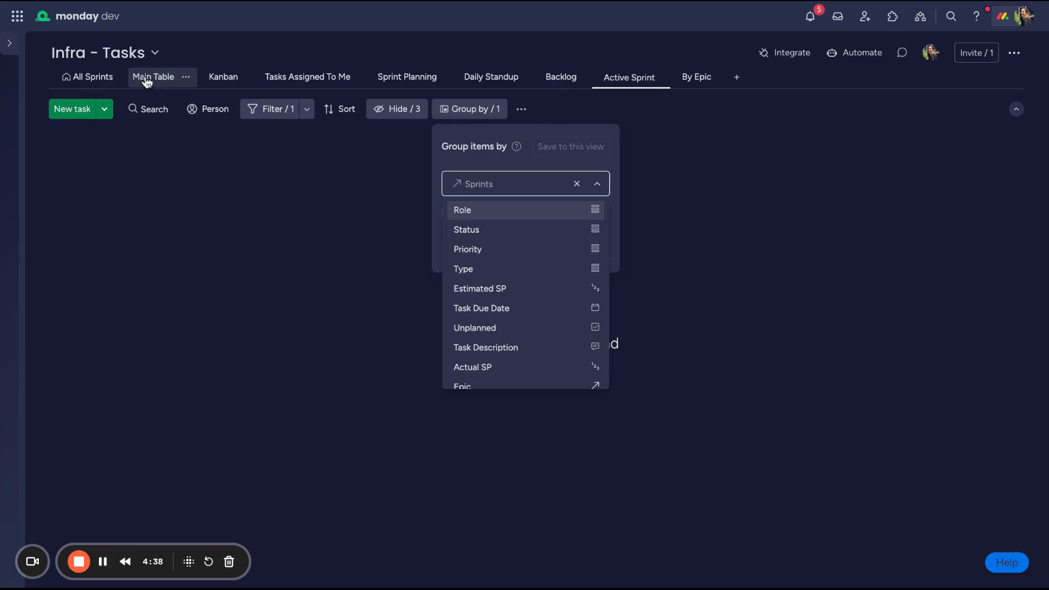
click(112, 80)
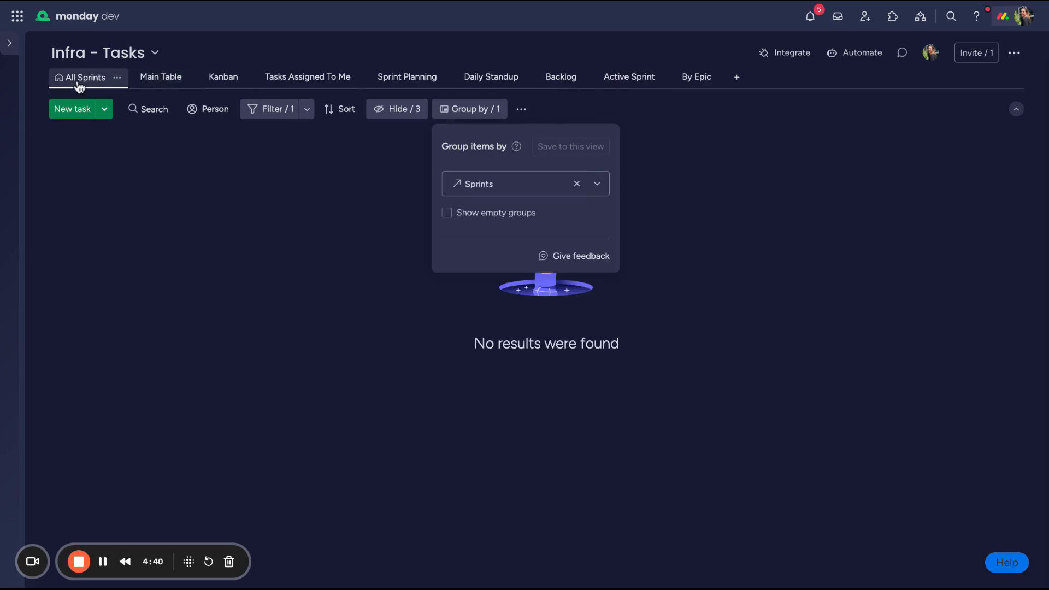